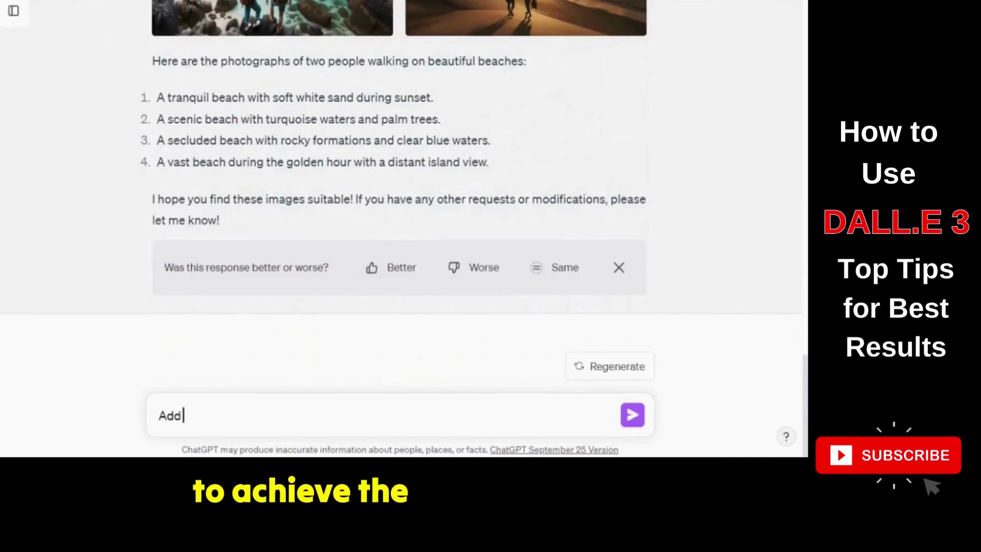
# Complete and send the prompt: Add the text "greetings from paradise" for image number 1
pyautogui.write('the text')
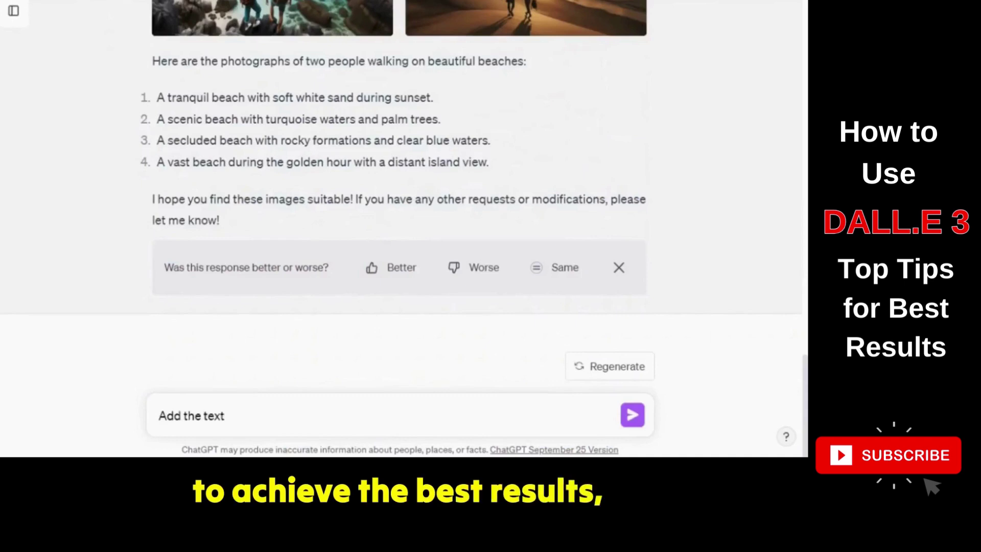
pyautogui.write(' "greetings from paradise" for')
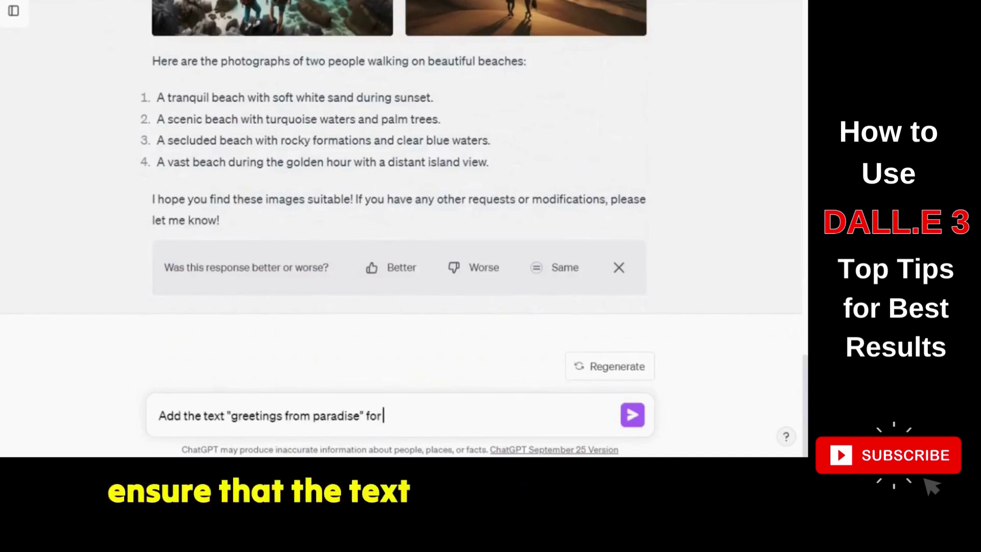
pyautogui.write(' image number 1')
pyautogui.press('Return')
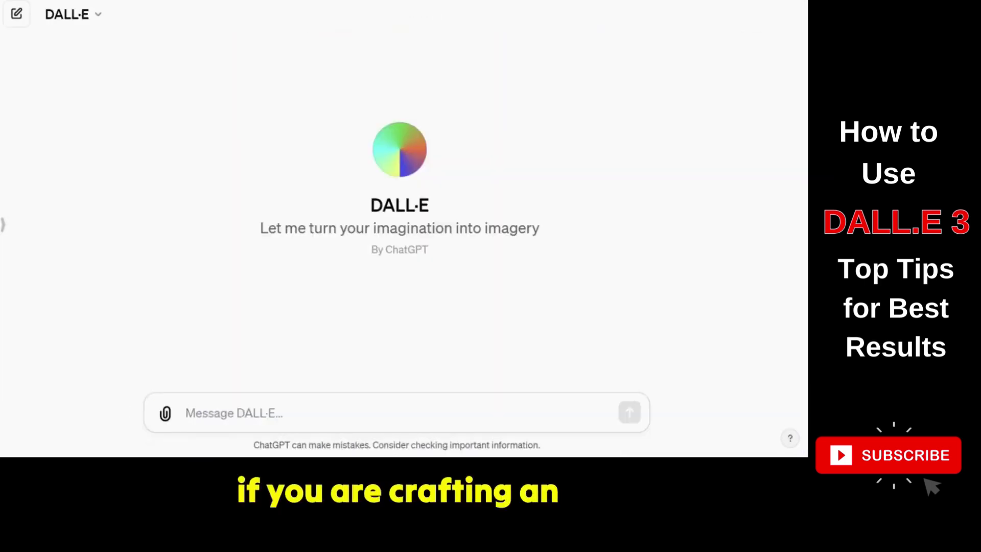
# Send the prompt "Design an even poster for a music festival, and name it "Life Fest""
pyautogui.write('"Design an even poster for a music festival, and name it "Life Fest"')
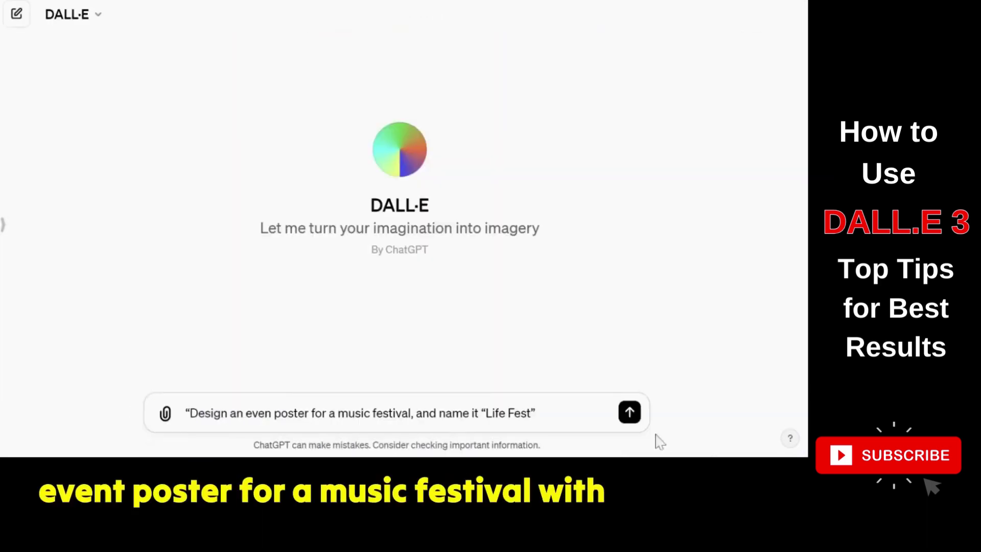
pyautogui.click(632, 418)
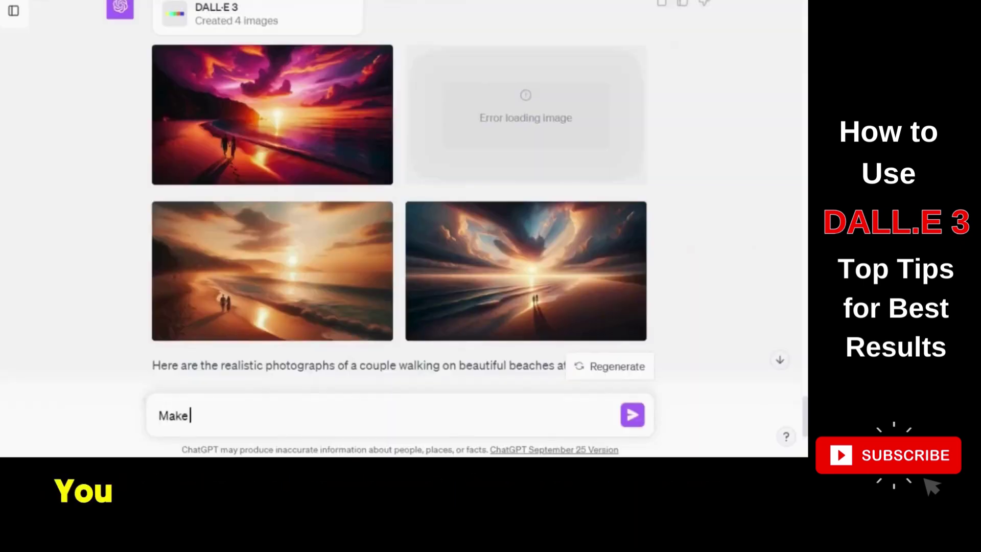
# Complete and send the prompt "Make number 3 vertical" for the sunset beach images
pyautogui.write('number 3')
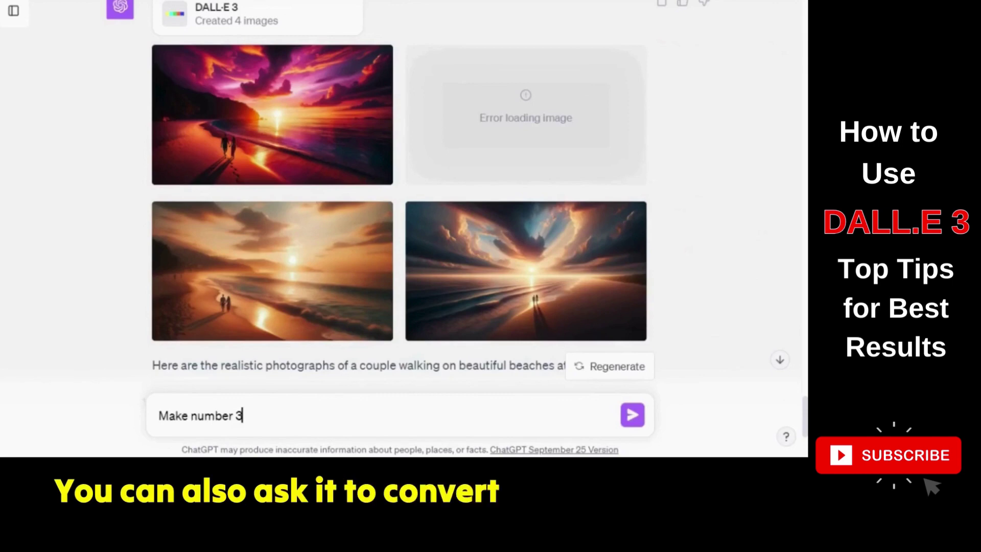
pyautogui.write(' vertical')
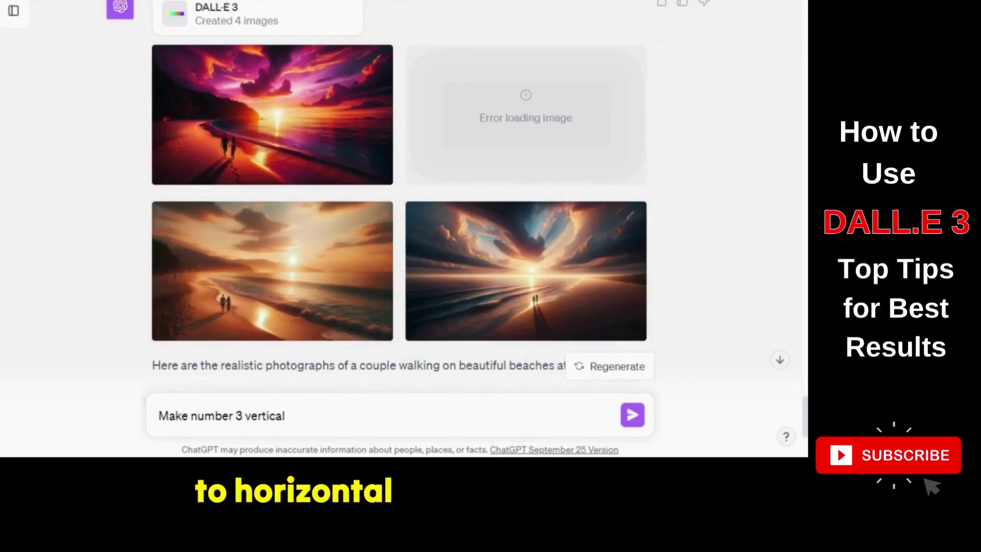
pyautogui.click(632, 415)
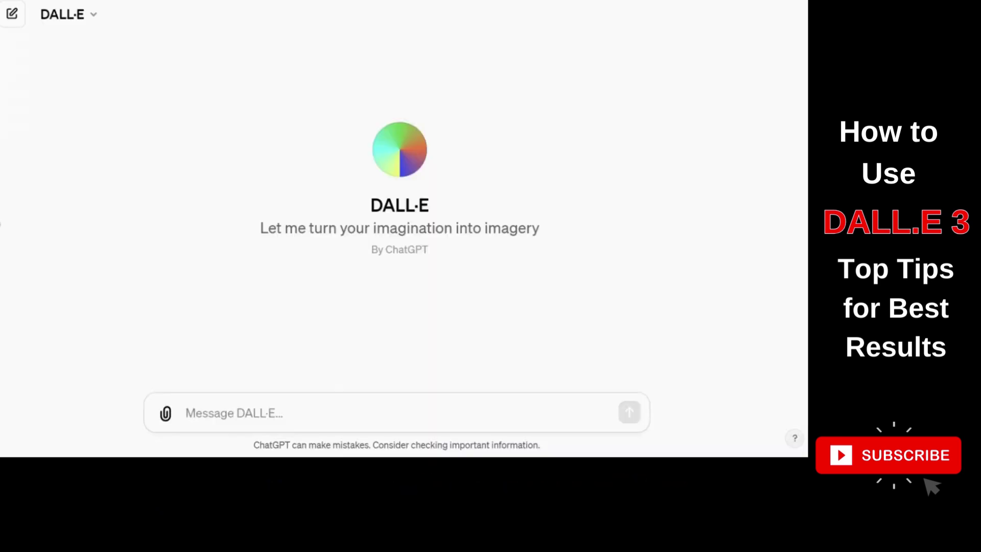
# Request "A dog", and follow up with "a golden retriever sitting in a sunlit meadow with butterflies flying around its head"
pyautogui.write('A dog')
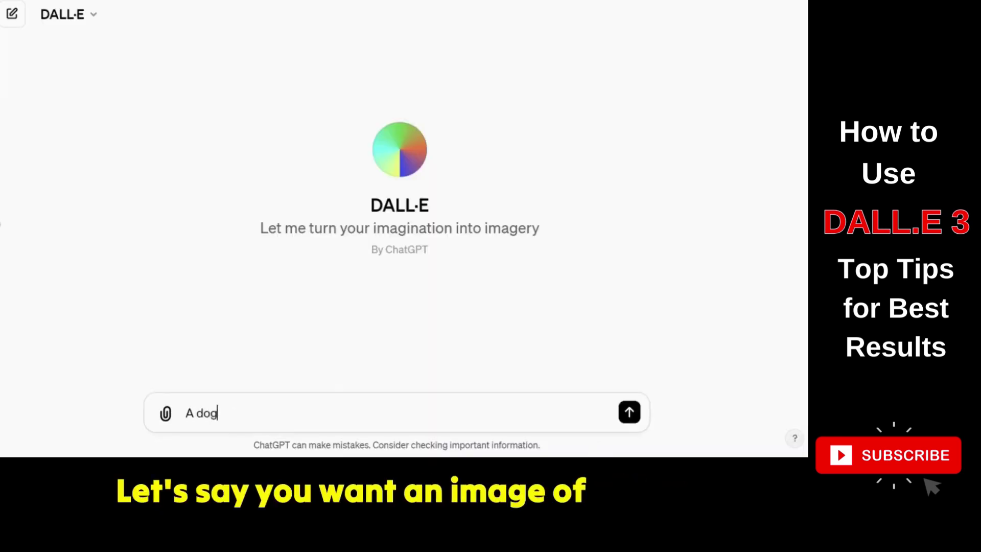
pyautogui.click(627, 416)
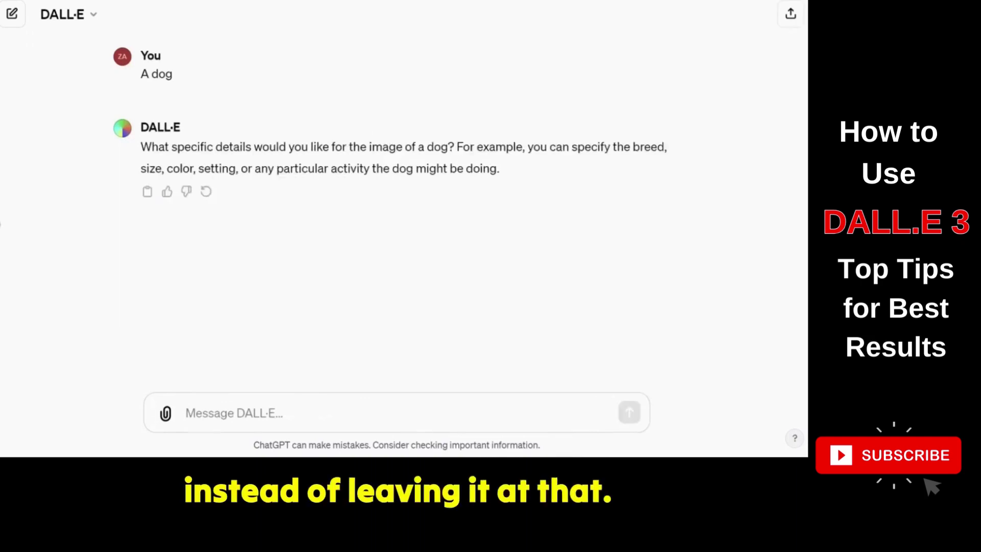
pyautogui.write('a golden retriever sitting in a sunlit meadow with butterflies flying around its head')
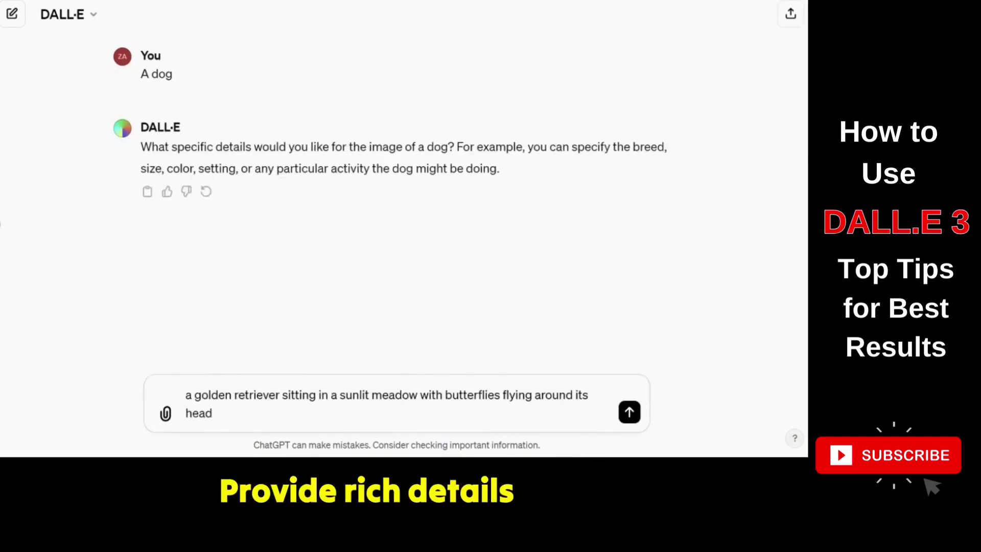
pyautogui.click(630, 413)
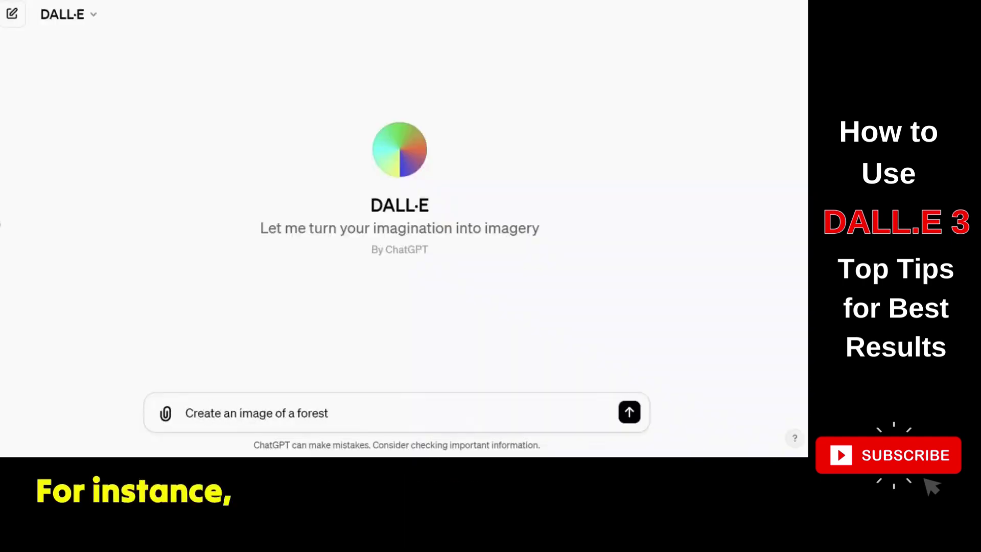
# Send "Create an image of a forest", and refine it with the prompt "an ancient, misty forest at dawn"
pyautogui.click(629, 412)
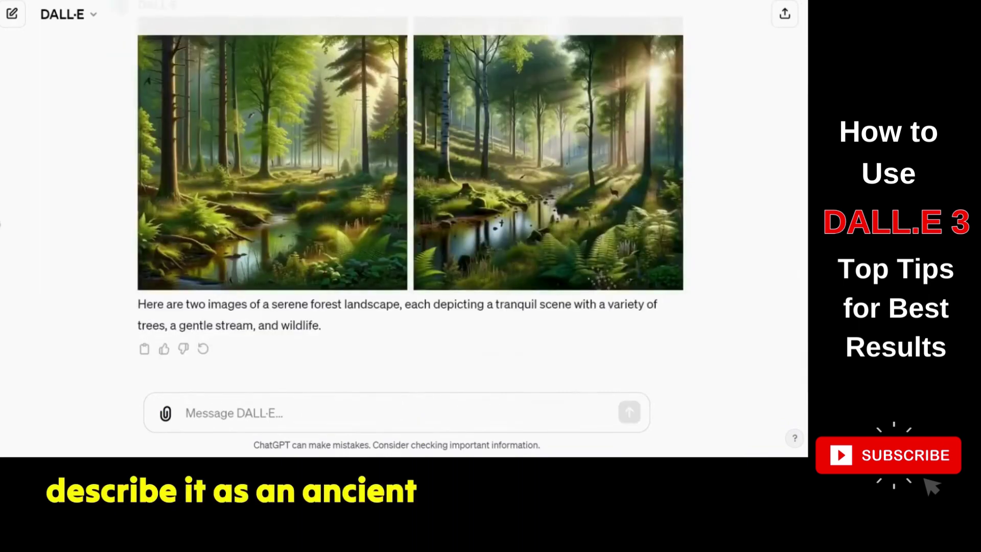
pyautogui.write('an ancient, misty forest at dawn')
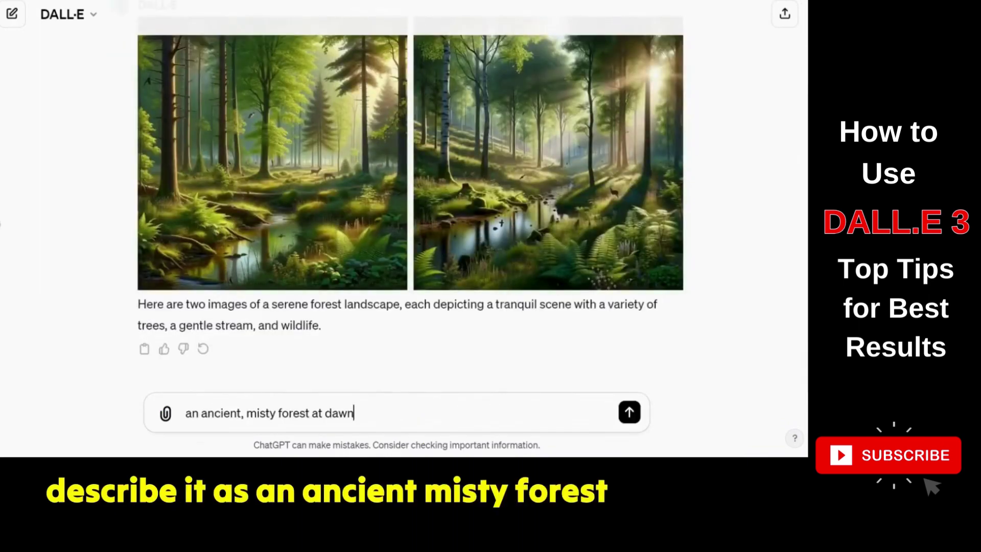
pyautogui.click(629, 412)
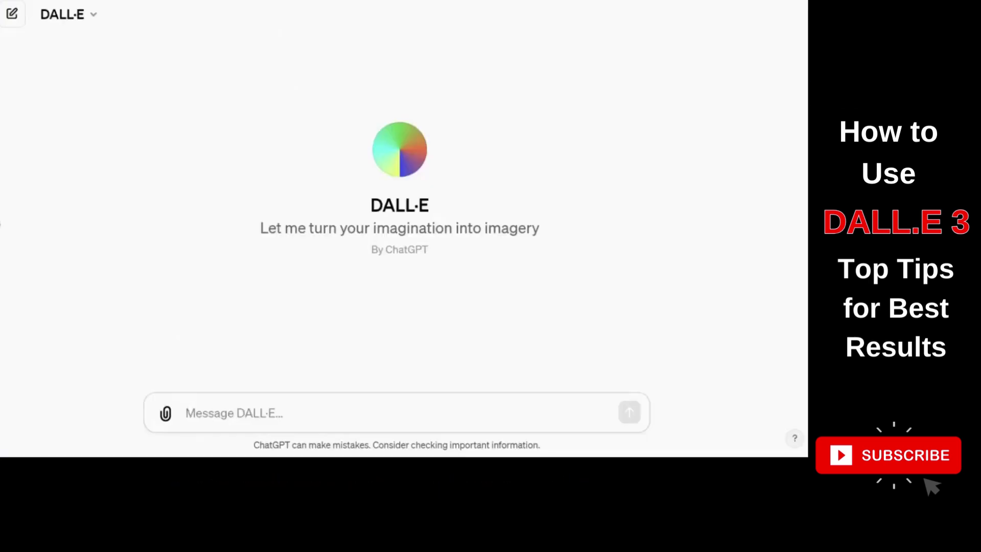
# Generate images from the prompt "a bustling city street at sunset"
pyautogui.write('a bustling city street at sunset')
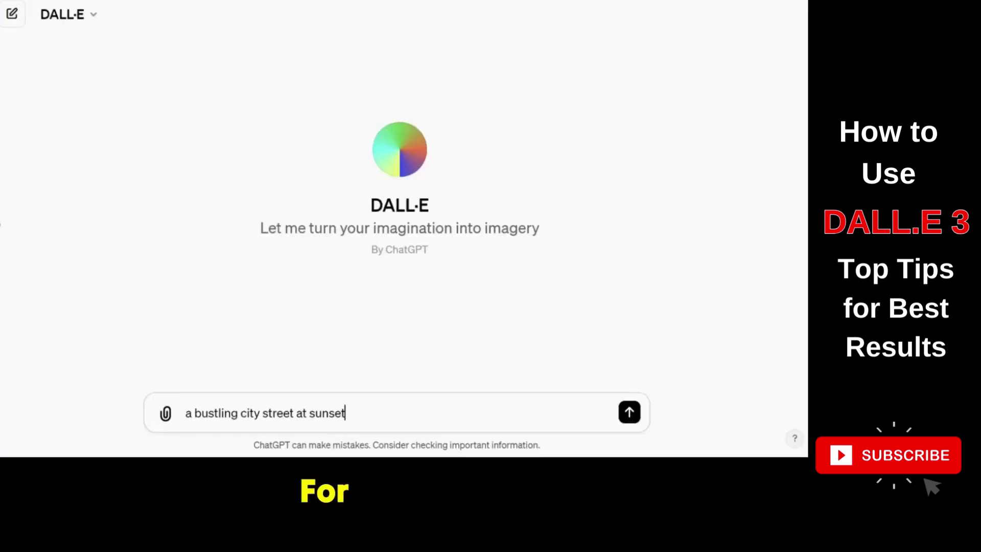
pyautogui.click(629, 413)
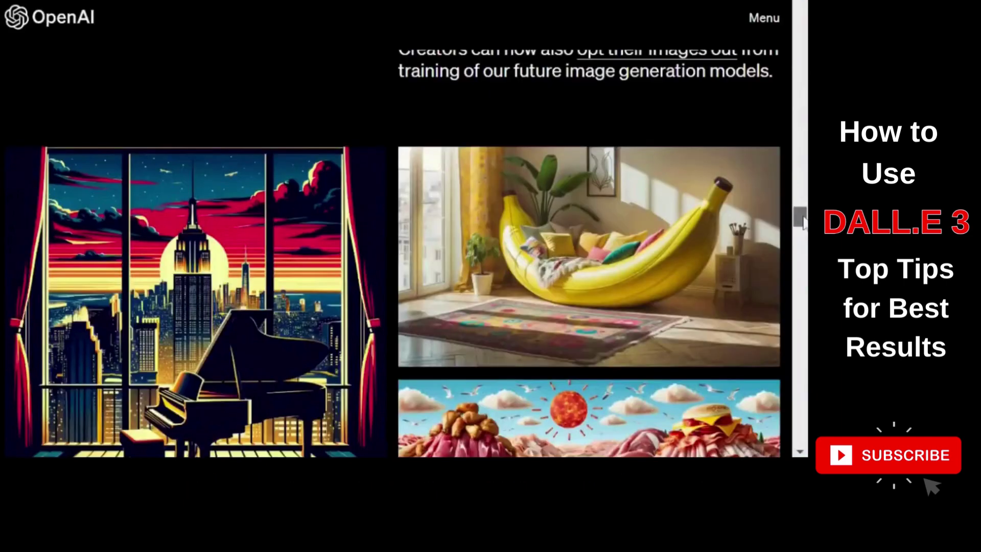
pyautogui.moveTo(802, 213); pyautogui.dragTo(806, 334)
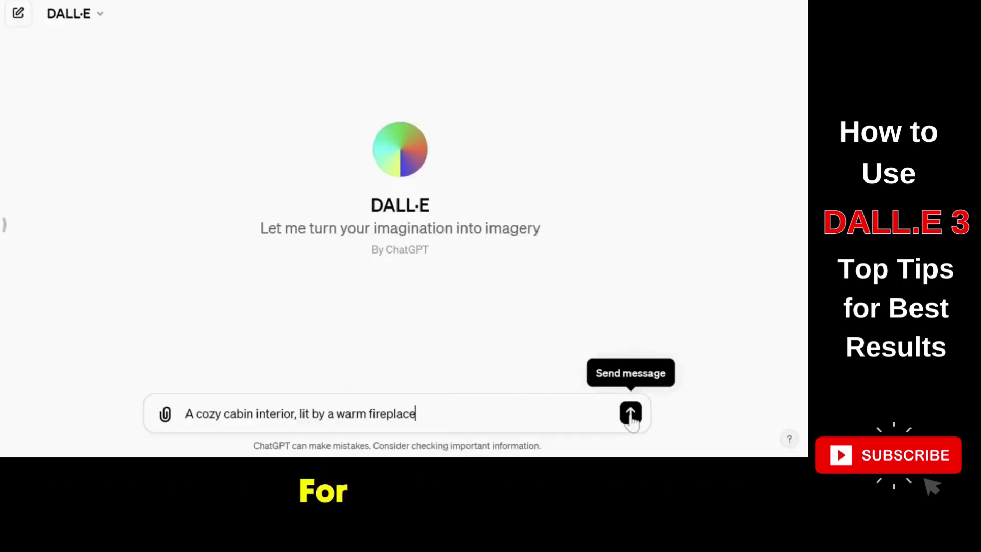
# Request "A cozy cabin interior, lit by a warm fireplace", and resend it with "creating a peaceful and inviting atmosphere" added
pyautogui.click(628, 412)
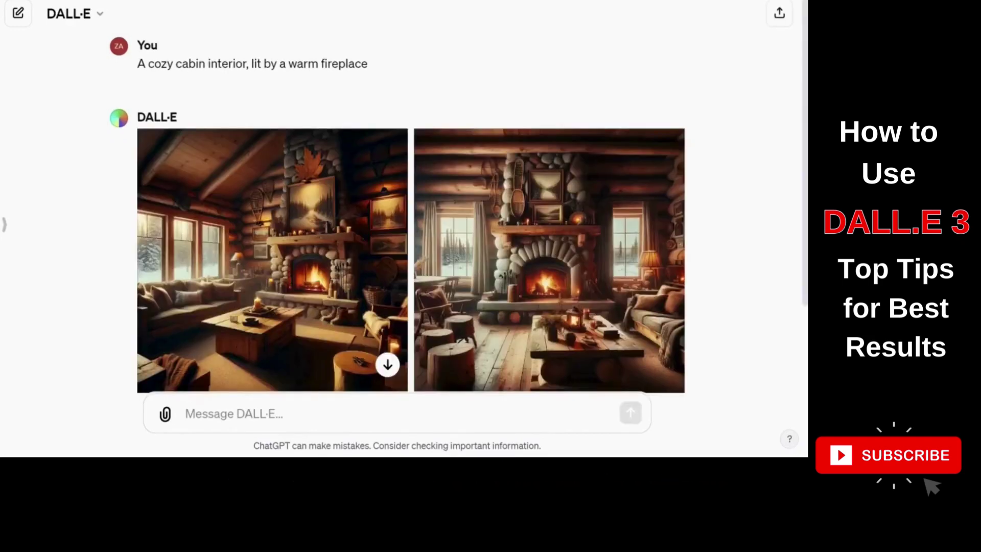
pyautogui.write('A cozy cabin interior, lit by a warm fireplace, creating a peaceful and inviting atmosphere')
pyautogui.scroll(-2, 404, 205)
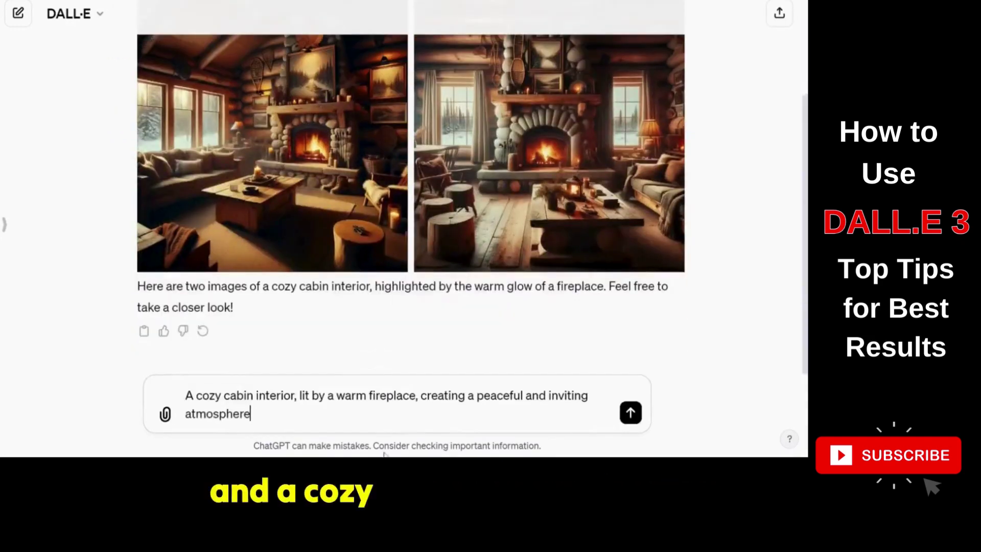
pyautogui.click(630, 411)
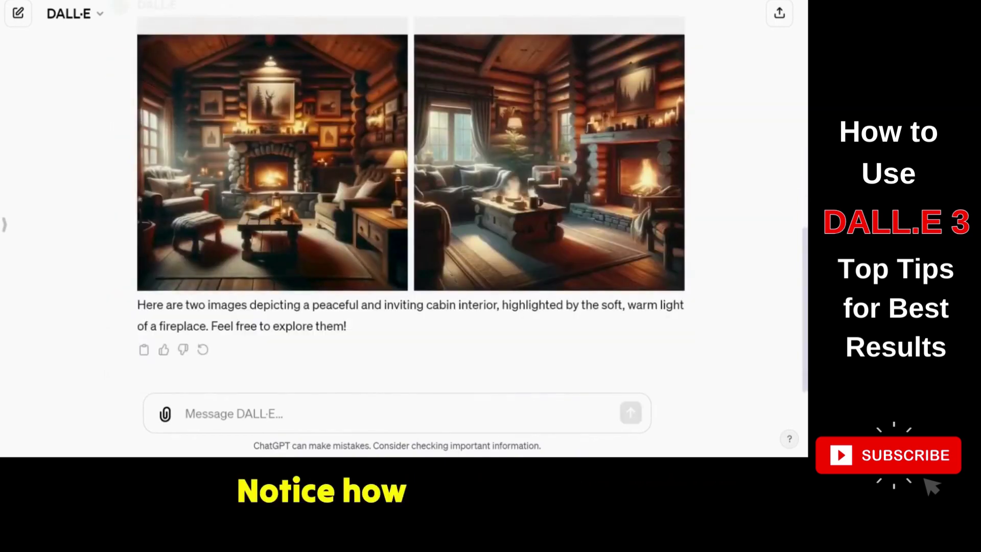
# Compare the lights and shadows in the two sets of cabin images
pyautogui.scroll(10, 549, 200)
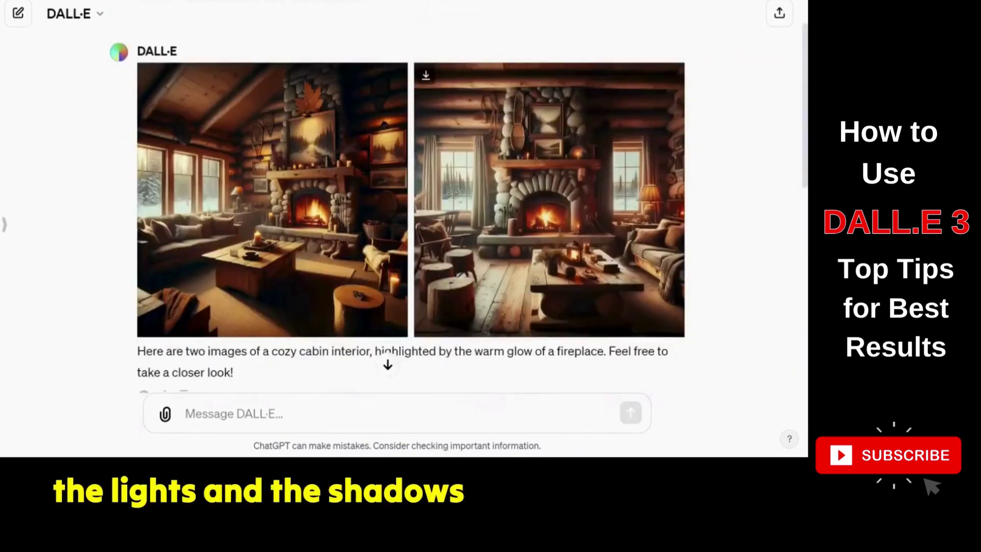
pyautogui.scroll(-10, 412, 215)
pyautogui.scroll(11, 411, 214)
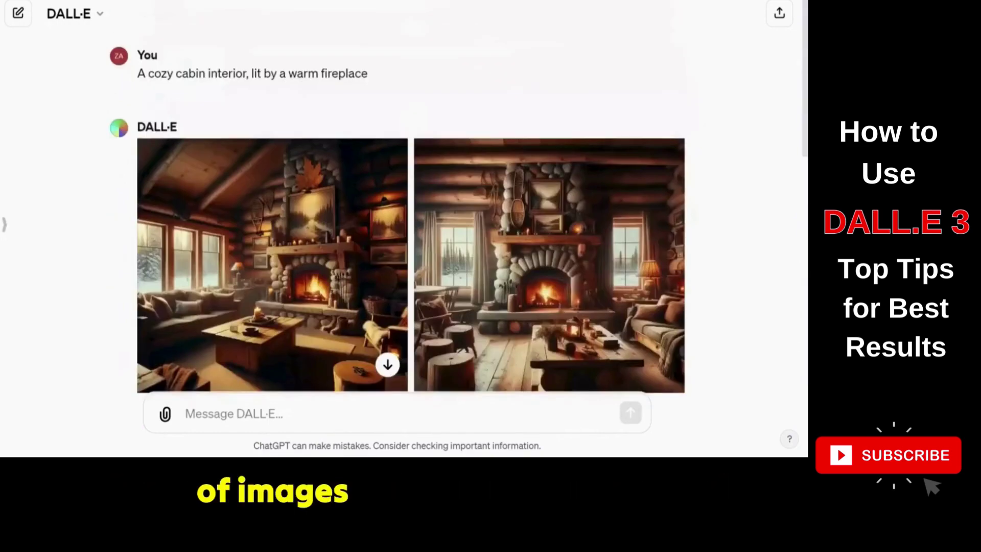
pyautogui.scroll(3, 412, 214)
pyautogui.scroll(-10, 411, 214)
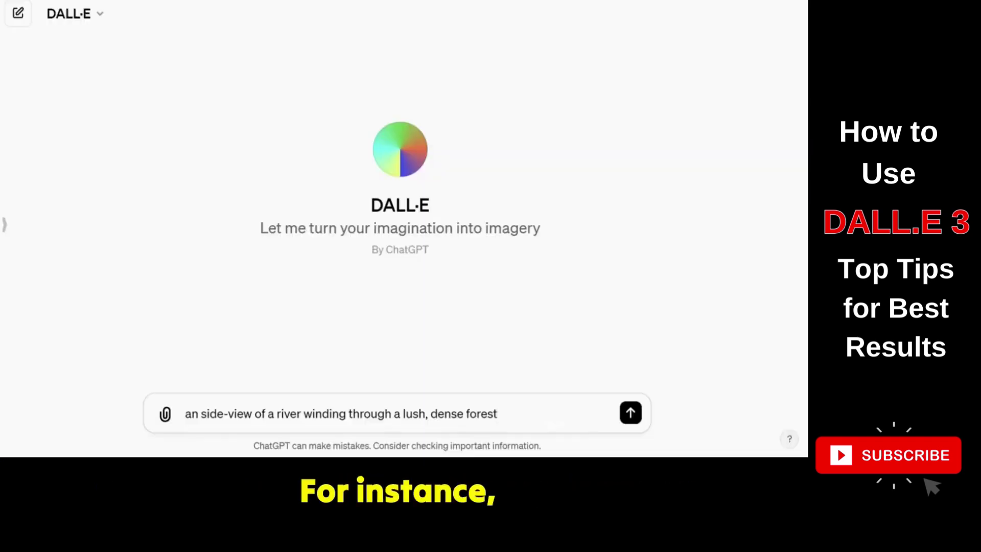
# Send the prompt "an side-view of a river winding through a lush, dense forest"
pyautogui.click(629, 412)
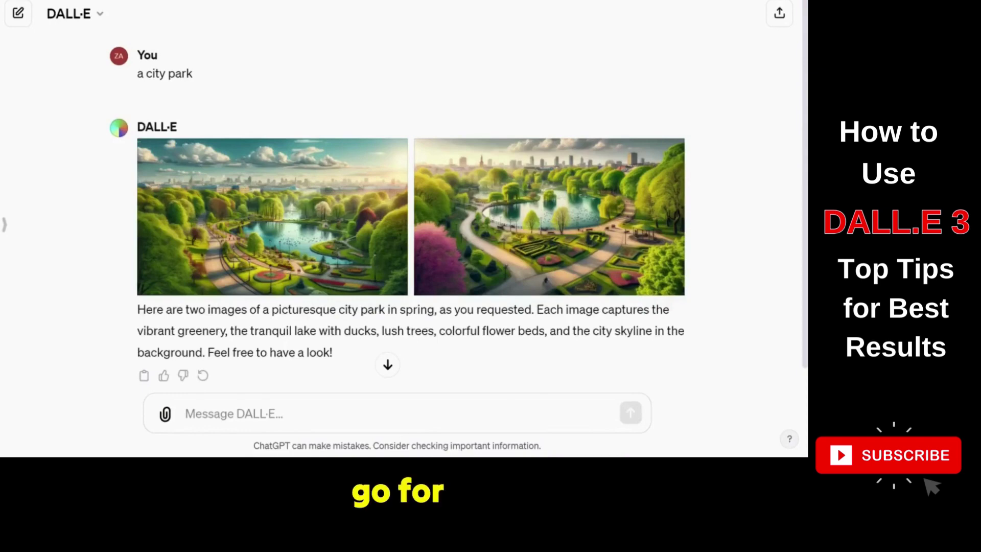
# Request a bustling city park in autumn, with trees showing vibrant fall colors, people walking dogs, and fallen leaves
pyautogui.write('a bustling city park in autumn, with trees showing vibrant fall colors, people walking dogs, and fallen leaves scattering the pathways.')
pyautogui.click(629, 414)
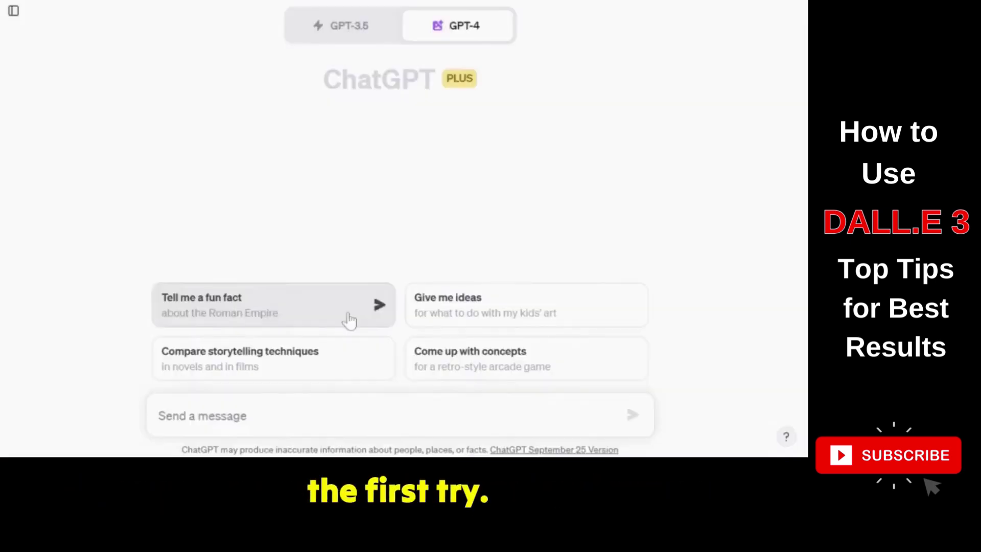
# Send the prompt "Create an image of a beautiful beach" to GPT-4
pyautogui.write('Create an image of a beautiful beach')
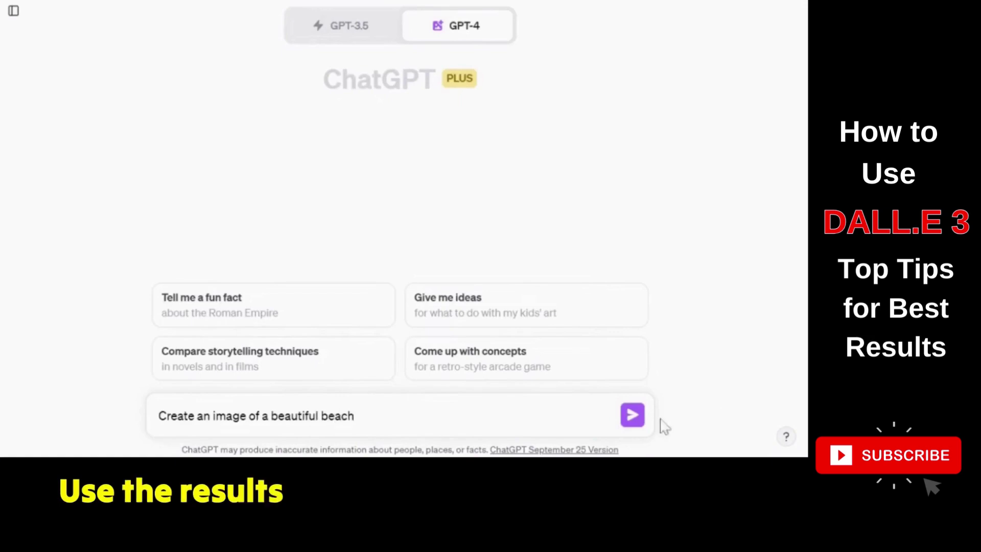
pyautogui.press('Return')
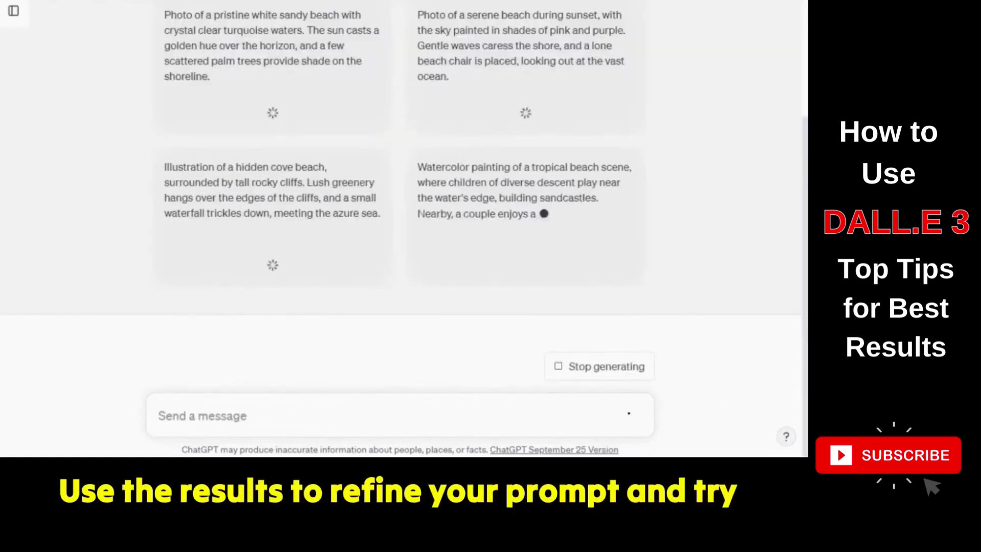
# Refine the beach images with the prompt "add a couple walking on the beach for number 1"
pyautogui.write('add a')
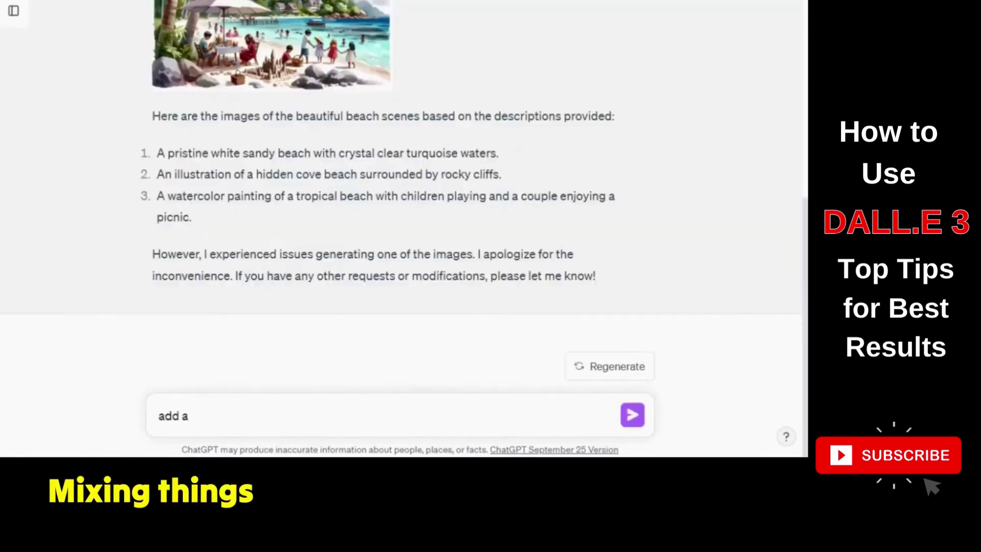
pyautogui.write(' couple walking on the beach for number 1')
pyautogui.click(632, 415)
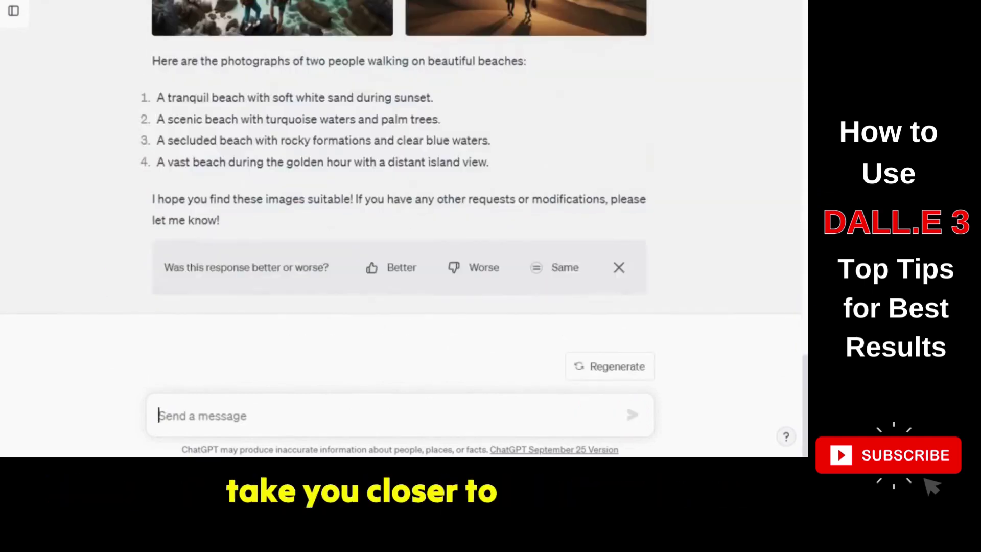
# Ask for the text "greetings from paradise" to be added to image number 1 of the beach photographs
pyautogui.write('Add the text "greetings from paradise" for image number 1')
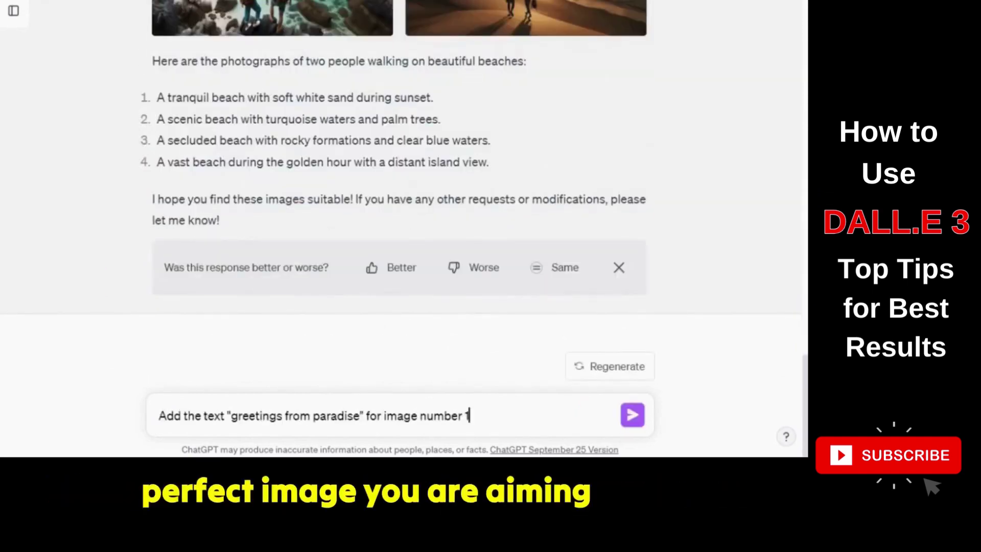
pyautogui.press('Return')
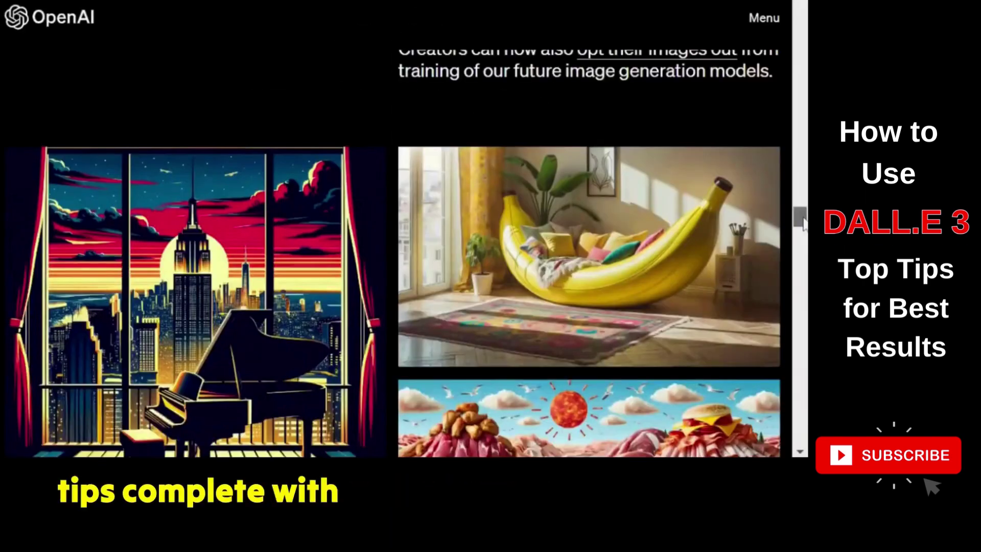
pyautogui.scroll(-3, 802, 233)
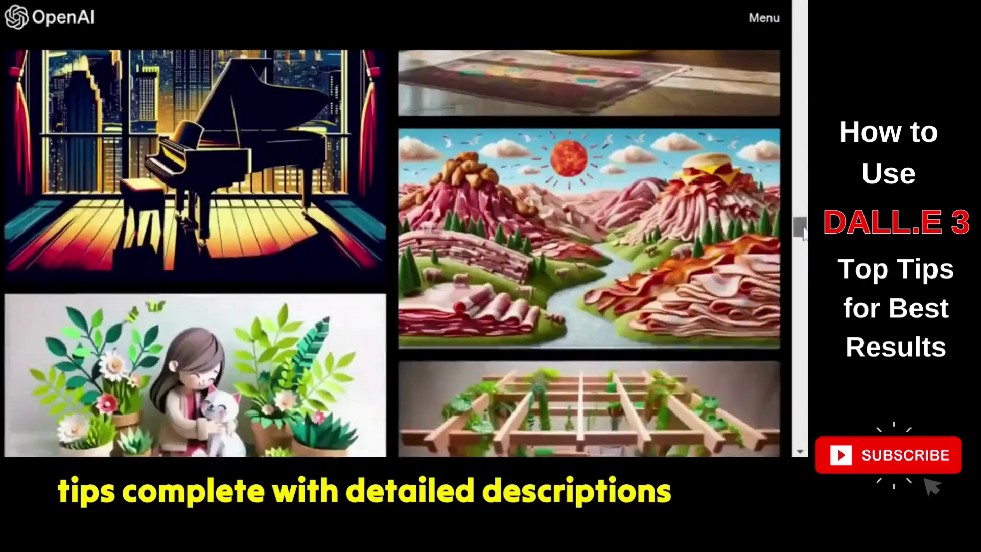
pyautogui.moveTo(802, 232); pyautogui.dragTo(800, 20)
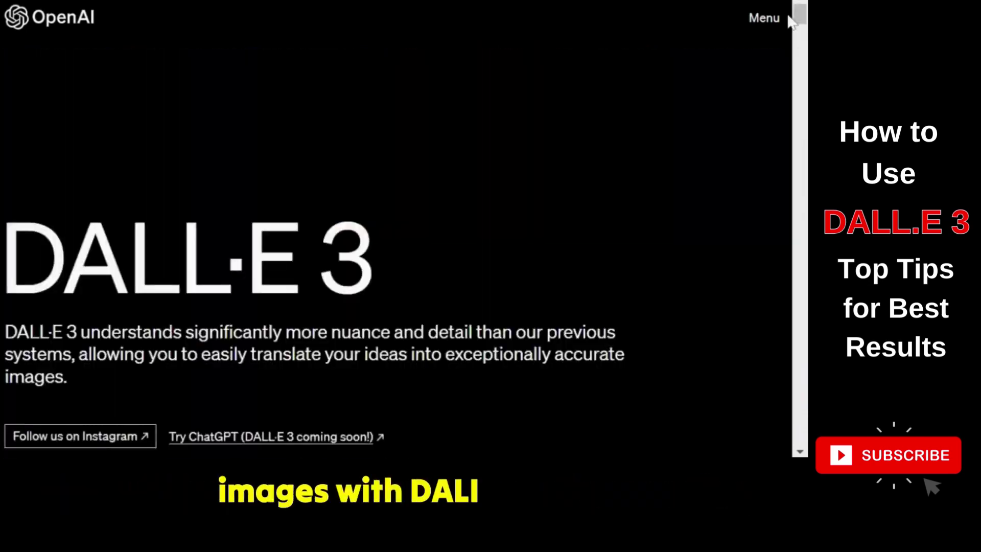